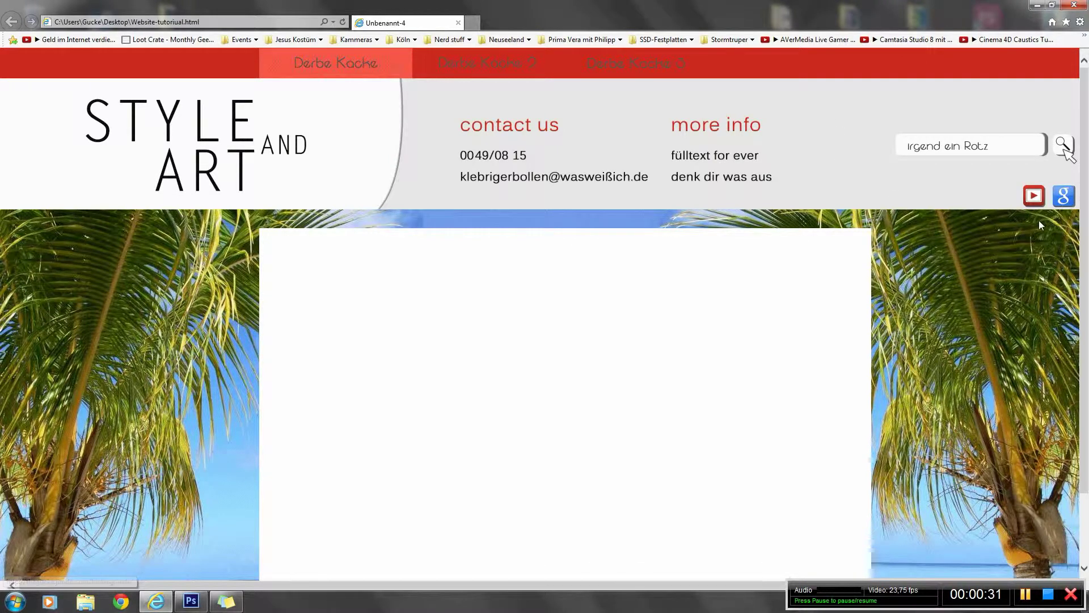
Step: Follow the Google icon's link to the Hintergründe page, go back, and follow it again
{"action": "left_click", "coordinate": [1065, 196]}
{"action": "scroll", "coordinate": [964, 244], "scroll_direction": "down", "scroll_amount": 5}
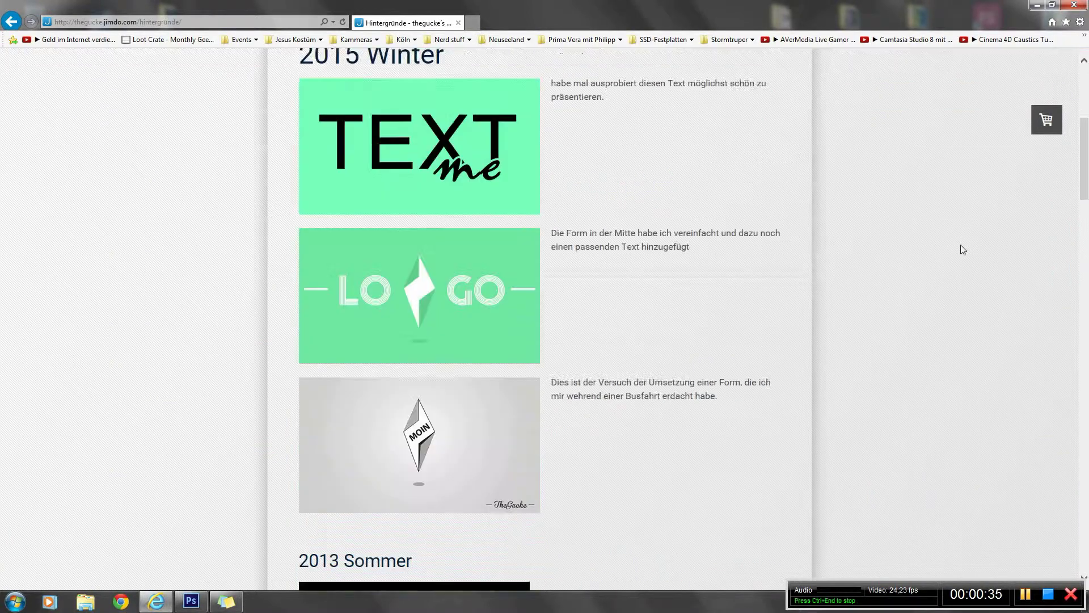
{"action": "scroll", "coordinate": [961, 244], "scroll_direction": "up", "scroll_amount": 5}
{"action": "key", "text": "alt+Left"}
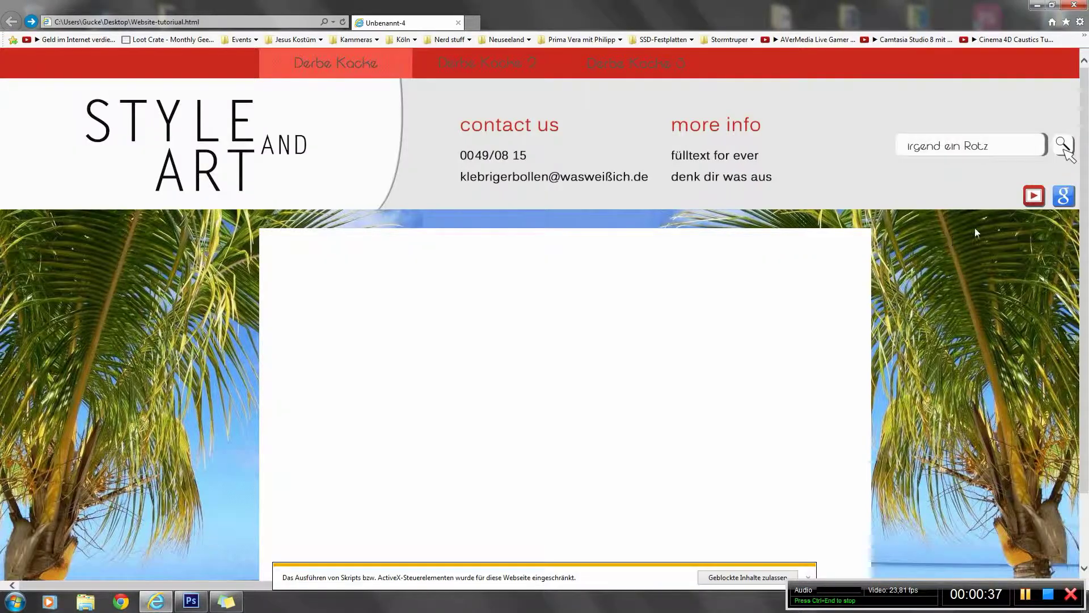
{"action": "left_click", "coordinate": [1062, 199]}
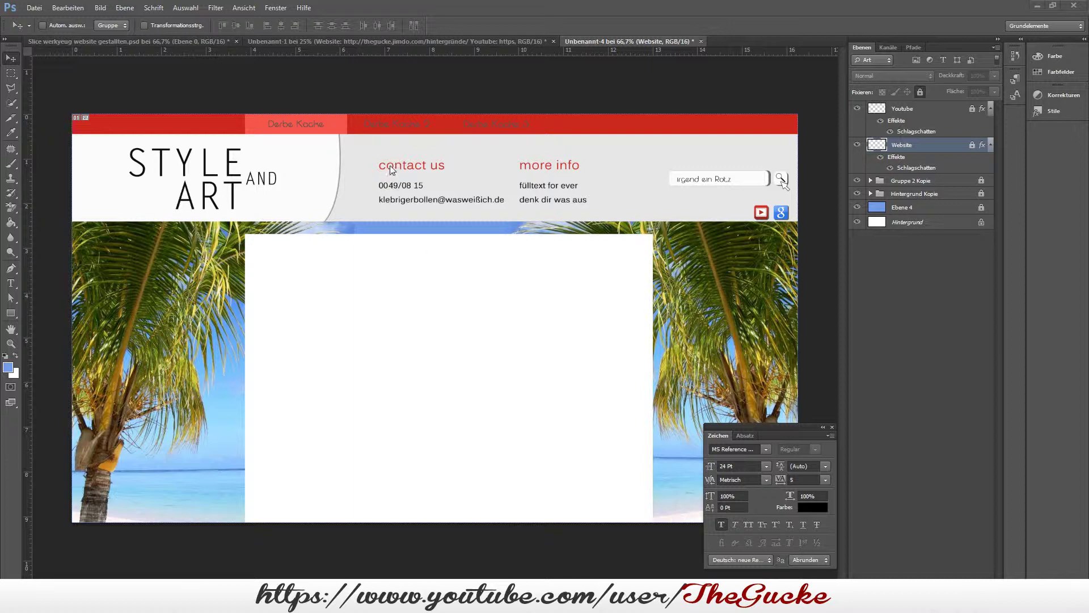
{"action": "left_click", "coordinate": [102, 8]}
{"action": "mouse_move", "coordinate": [128, 50]}
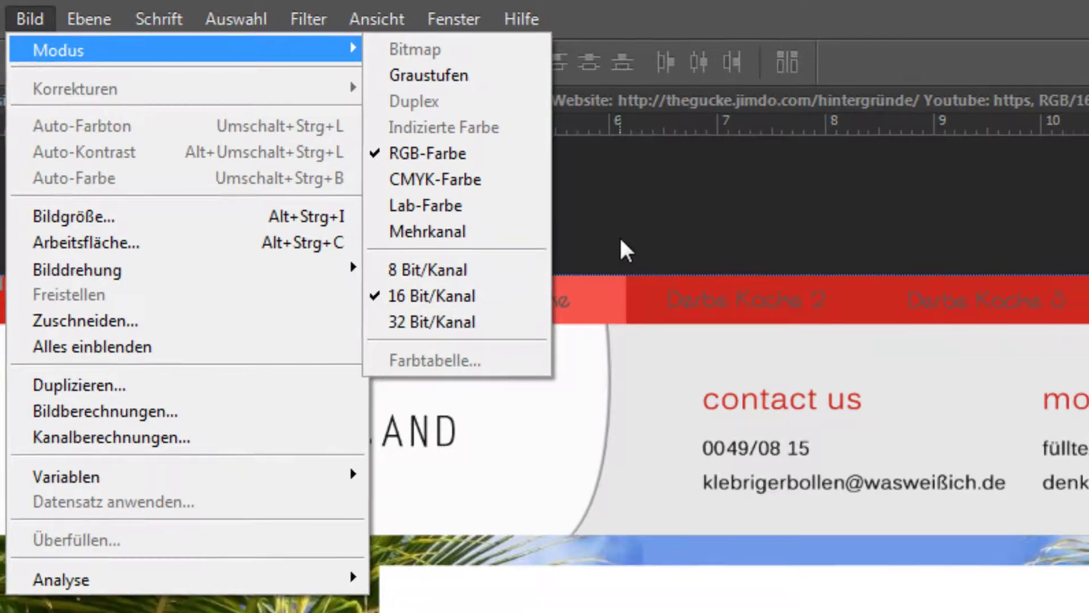
{"action": "left_click", "coordinate": [619, 235]}
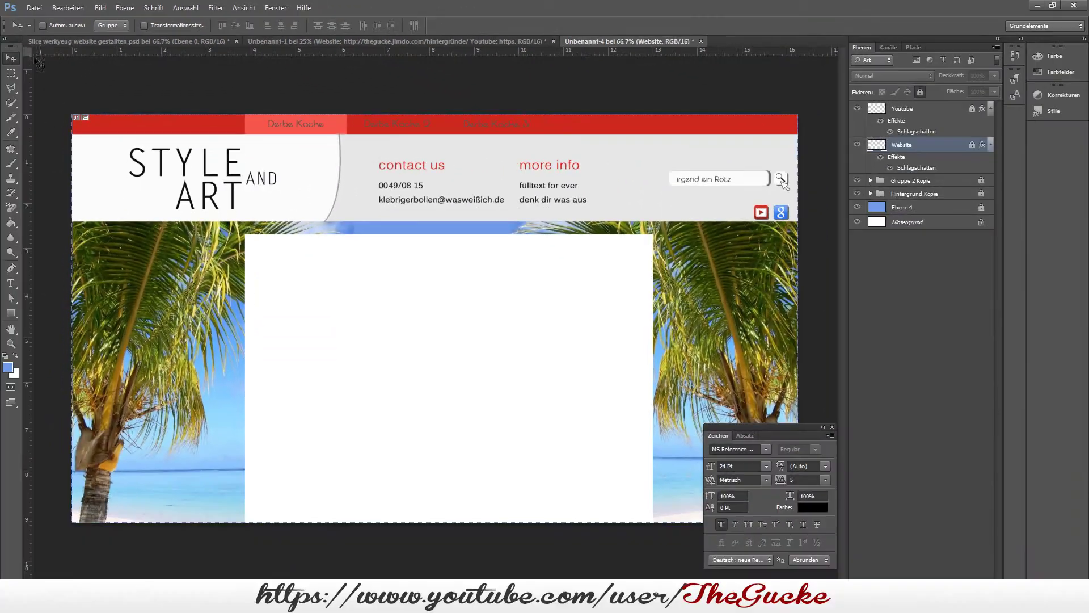
{"action": "left_click", "coordinate": [34, 7]}
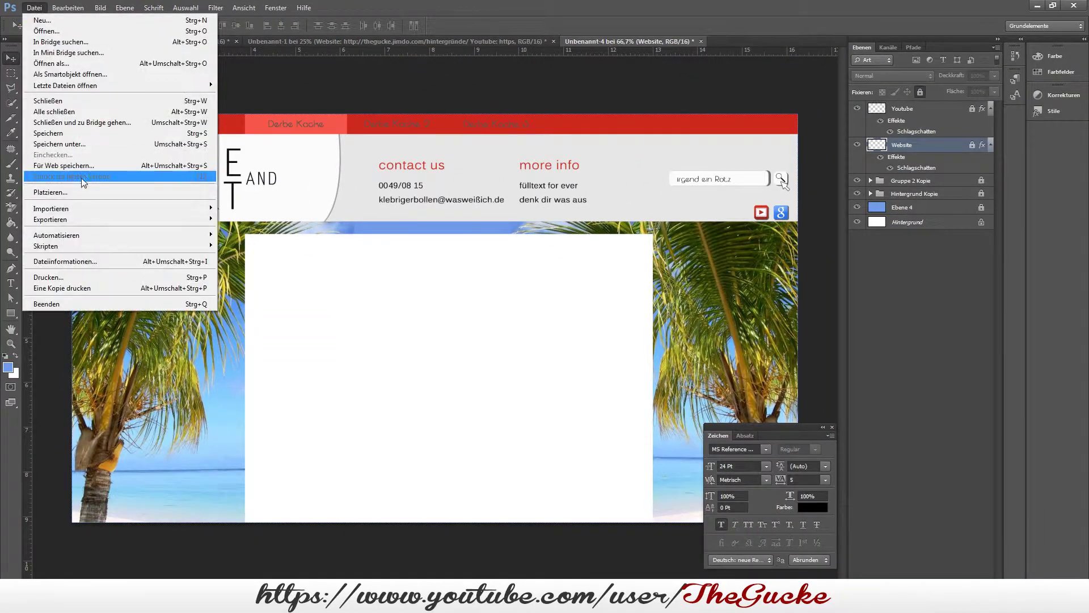
{"action": "left_click", "coordinate": [419, 86]}
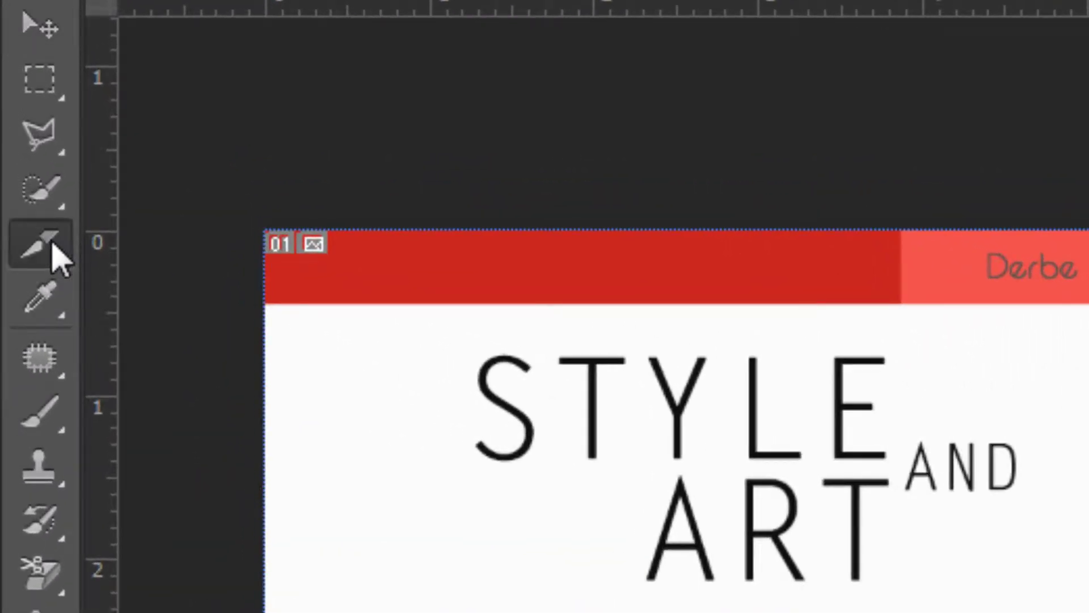
Step: Switch to the Slice tool (Slice-Werkzeug) and confirm Ansicht > Anzeigen > Slices is on
{"action": "right_click", "coordinate": [54, 249]}
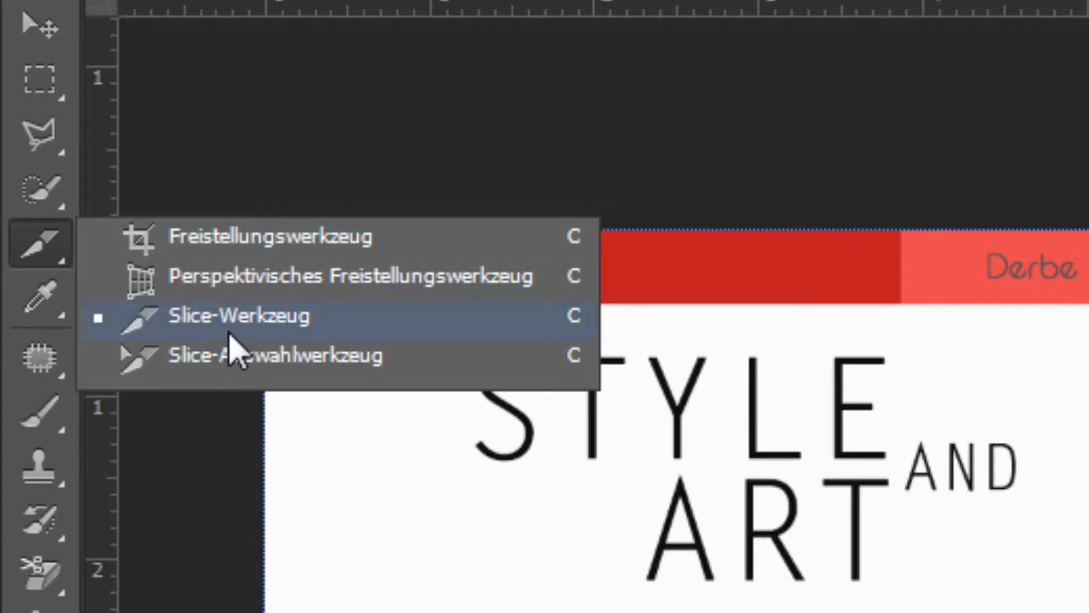
{"action": "left_click", "coordinate": [230, 334]}
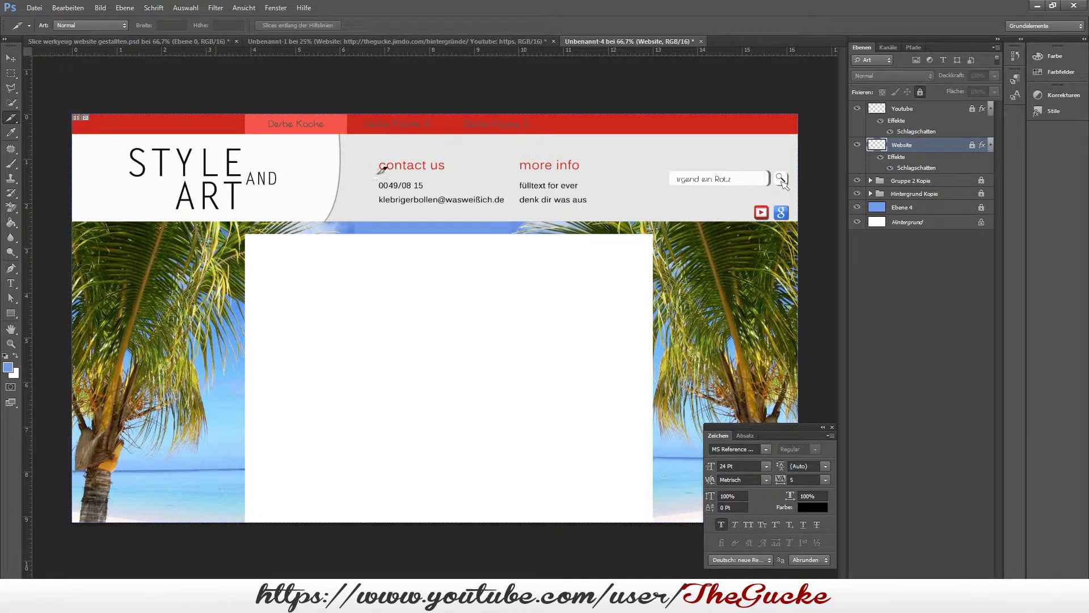
{"action": "left_click", "coordinate": [250, 9]}
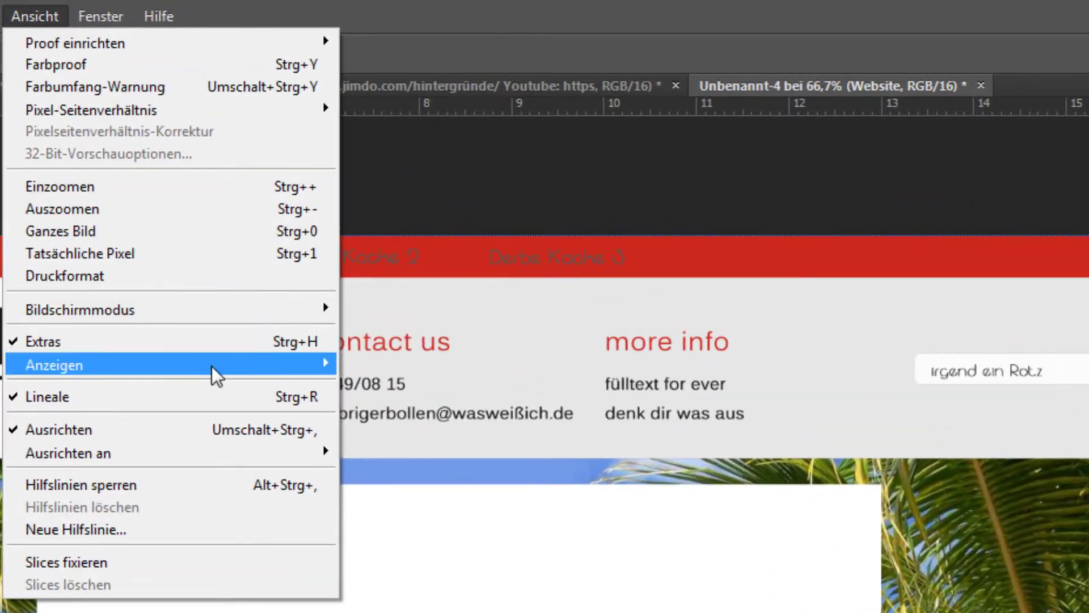
{"action": "mouse_move", "coordinate": [54, 364]}
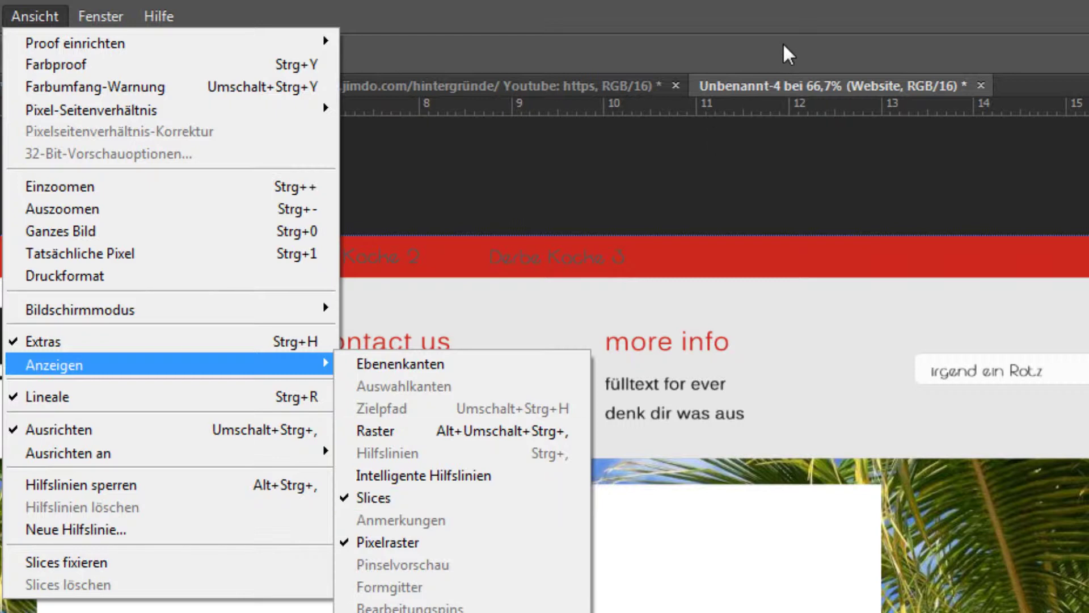
{"action": "key", "text": "Escape"}
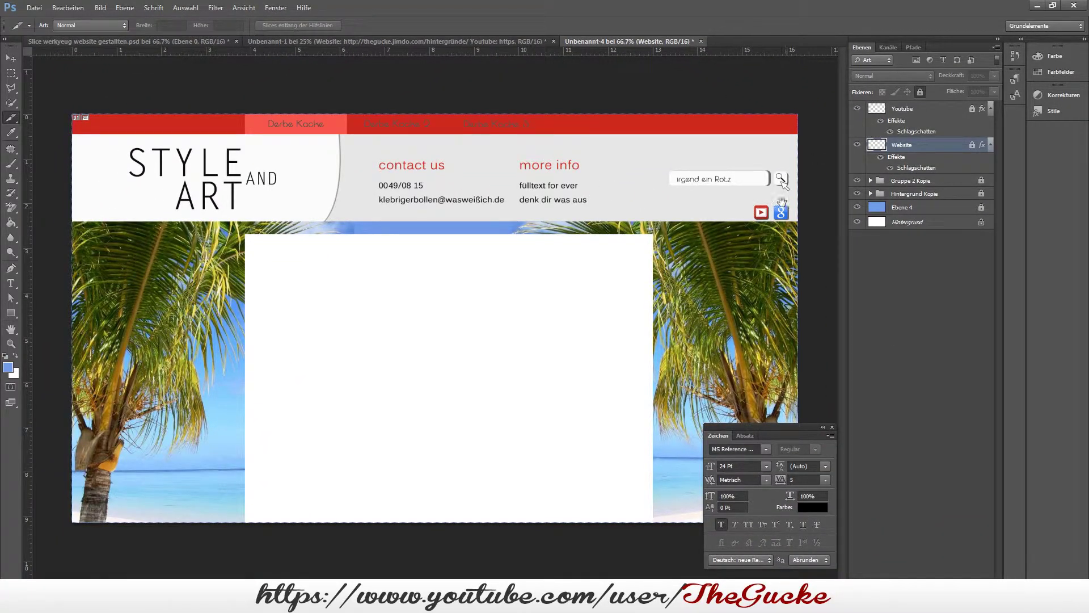
Step: Zoom in on the icons and draw a slice tightly around the YouTube icon
{"action": "scroll", "coordinate": [789, 203], "scroll_direction": "up", "scroll_amount": 2}
{"action": "scroll", "coordinate": [777, 202], "scroll_direction": "up", "scroll_amount": 1}
{"action": "left_click_drag", "start_coordinate": [703, 200], "coordinate": [524, 194]}
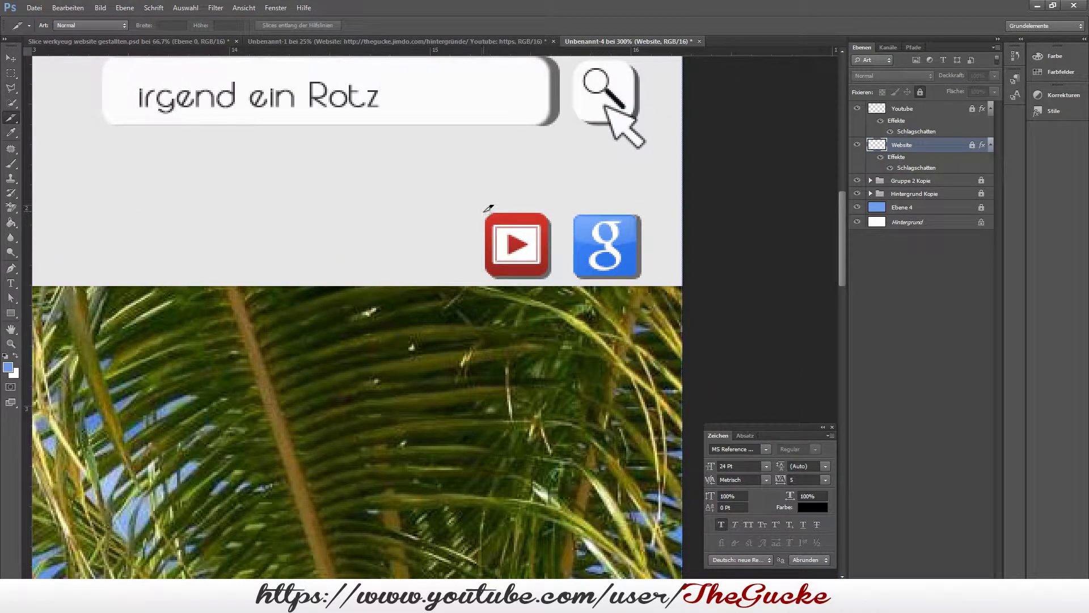
{"action": "left_click_drag", "start_coordinate": [485, 212], "coordinate": [554, 276]}
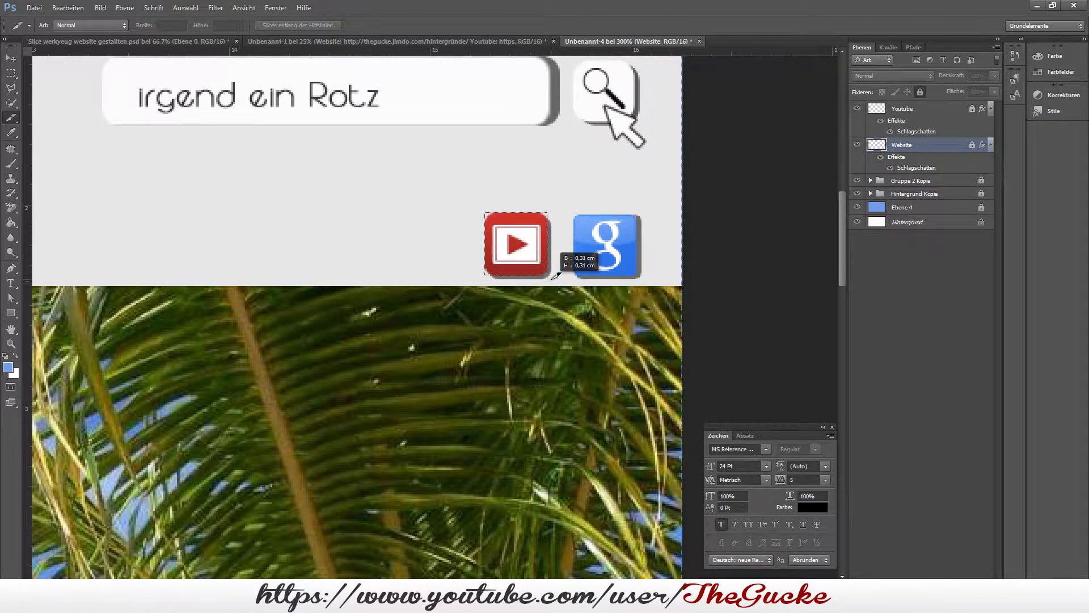
{"action": "mouse_move", "coordinate": [555, 275]}
{"action": "left_mouse_down"}
{"action": "mouse_move", "coordinate": [467, 286]}
{"action": "mouse_move", "coordinate": [557, 273]}
{"action": "left_mouse_up"}
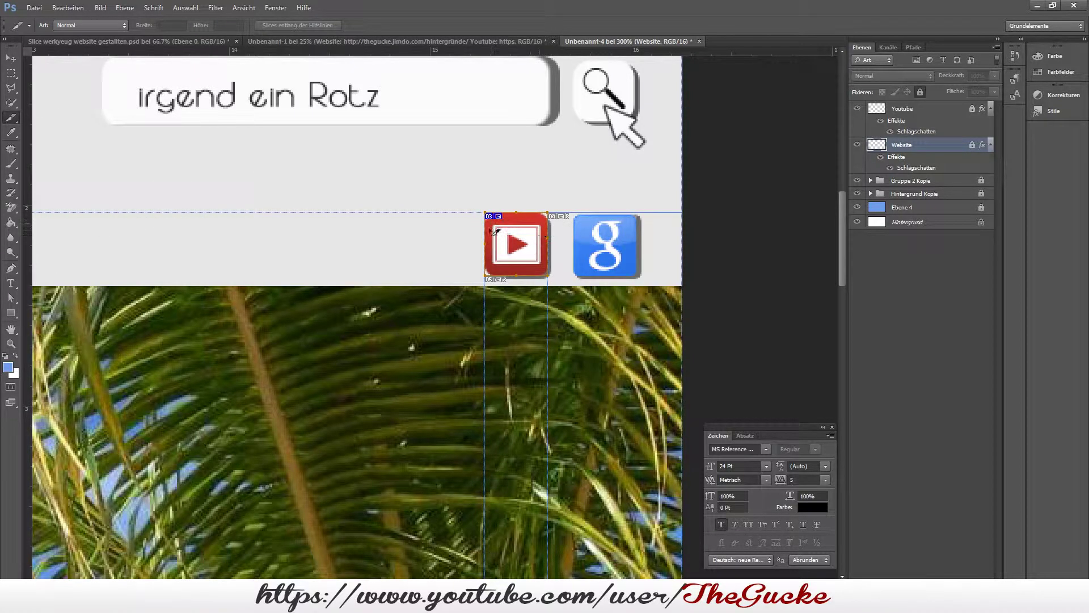
Step: In Slice-Optionen, name the slice 'Youtube' and paste the YouTube channel URL as its link
{"action": "double_click", "coordinate": [523, 244]}
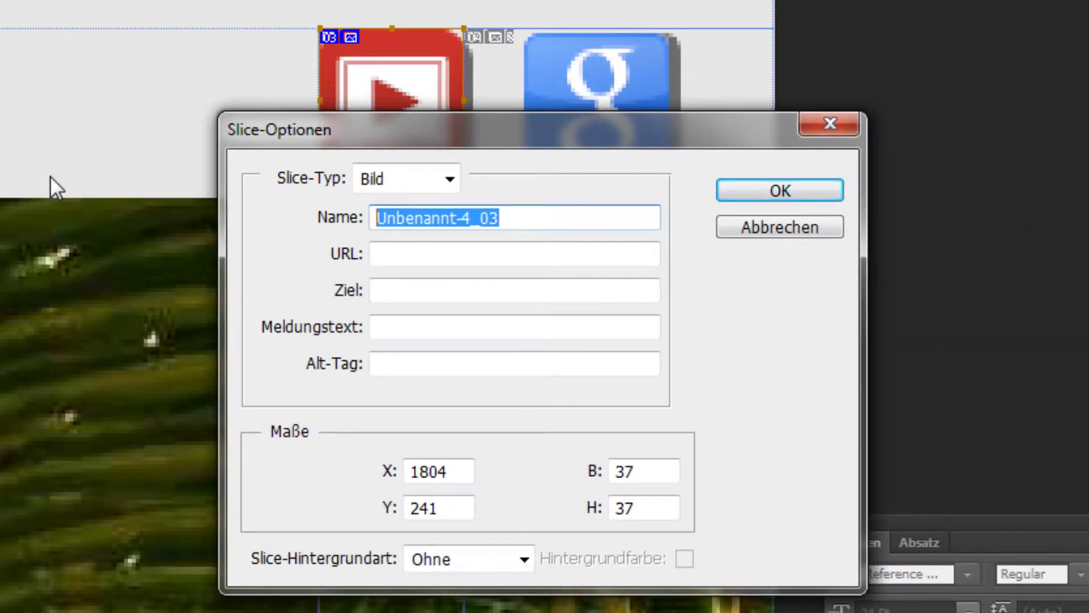
{"action": "type", "text": "Yo"}
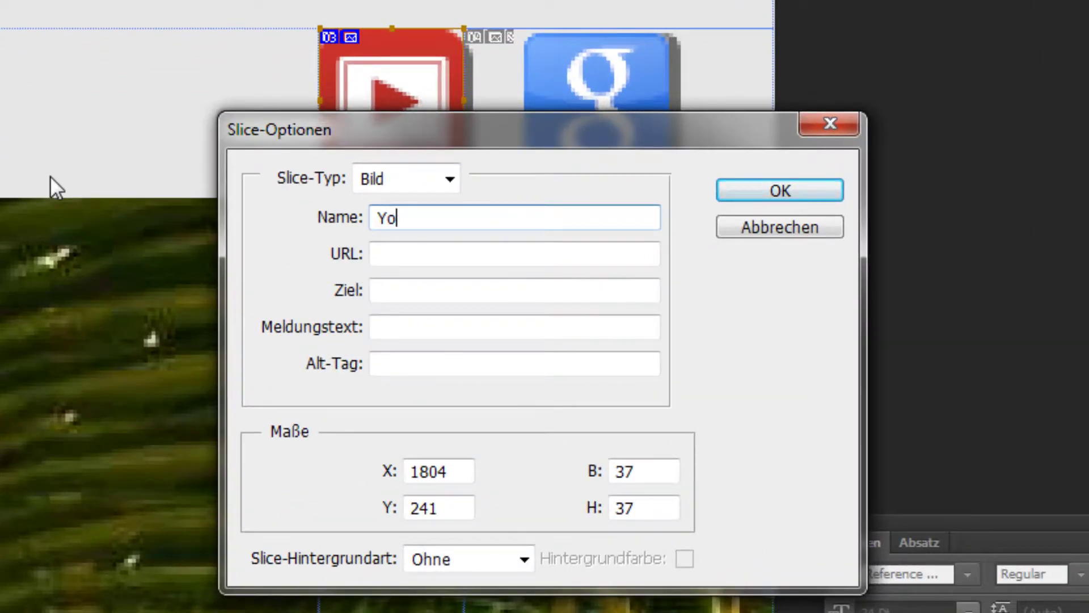
{"action": "type", "text": "utube"}
{"action": "left_click", "coordinate": [382, 256]}
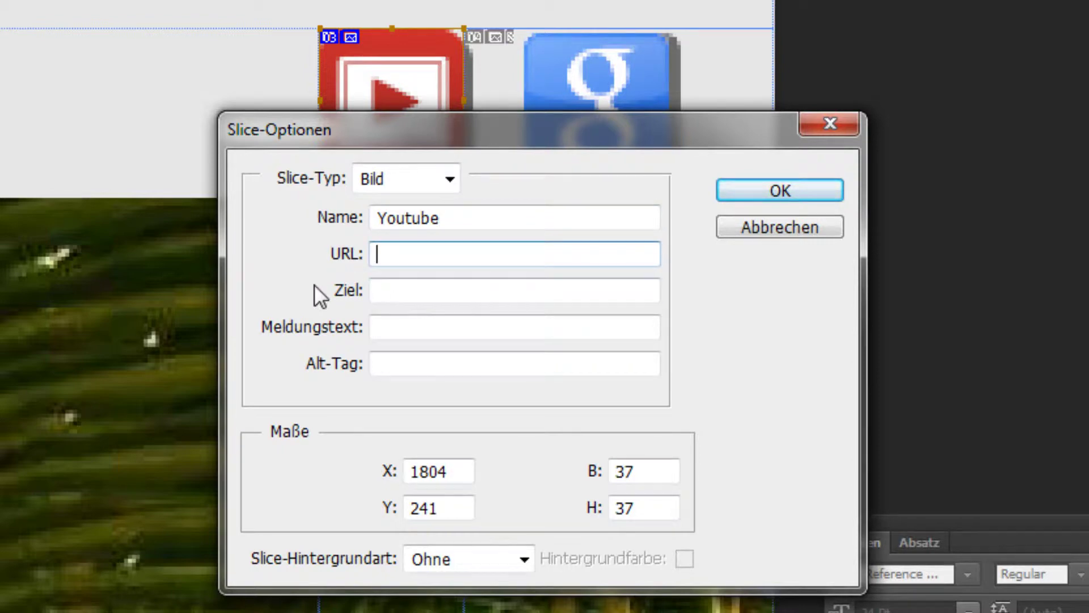
{"action": "right_click", "coordinate": [534, 252]}
{"action": "left_click", "coordinate": [608, 359]}
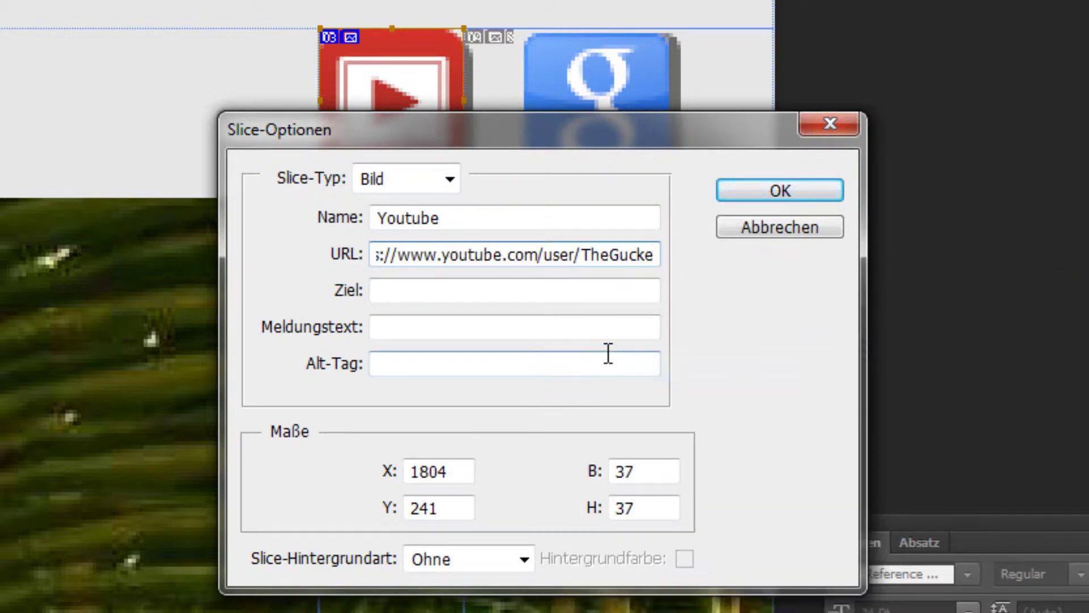
{"action": "double_click", "coordinate": [612, 253]}
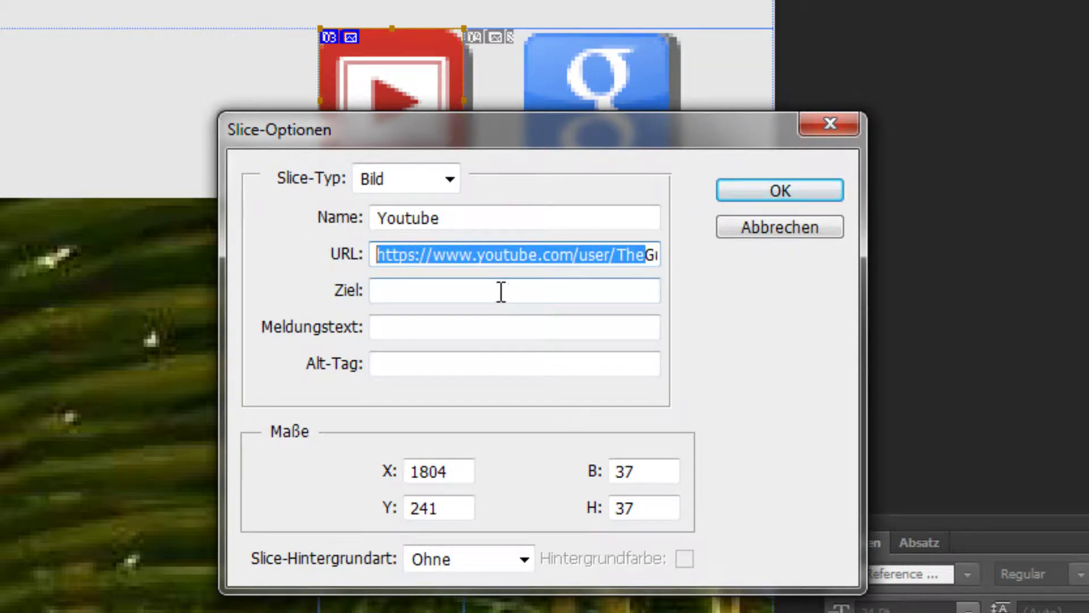
{"action": "left_click", "coordinate": [765, 199]}
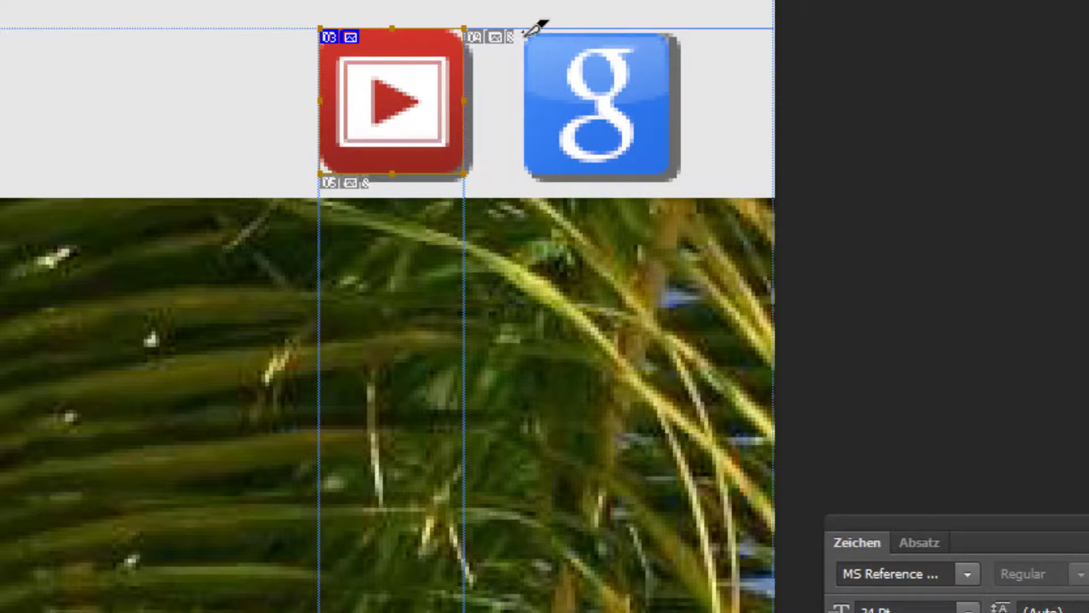
Step: Slice the Google icon, name it 'website', and paste the jimdo Hintergründe URL as its link
{"action": "mouse_move", "coordinate": [525, 33]}
{"action": "left_mouse_down"}
{"action": "mouse_move", "coordinate": [680, 151]}
{"action": "mouse_move", "coordinate": [673, 179]}
{"action": "left_mouse_up"}
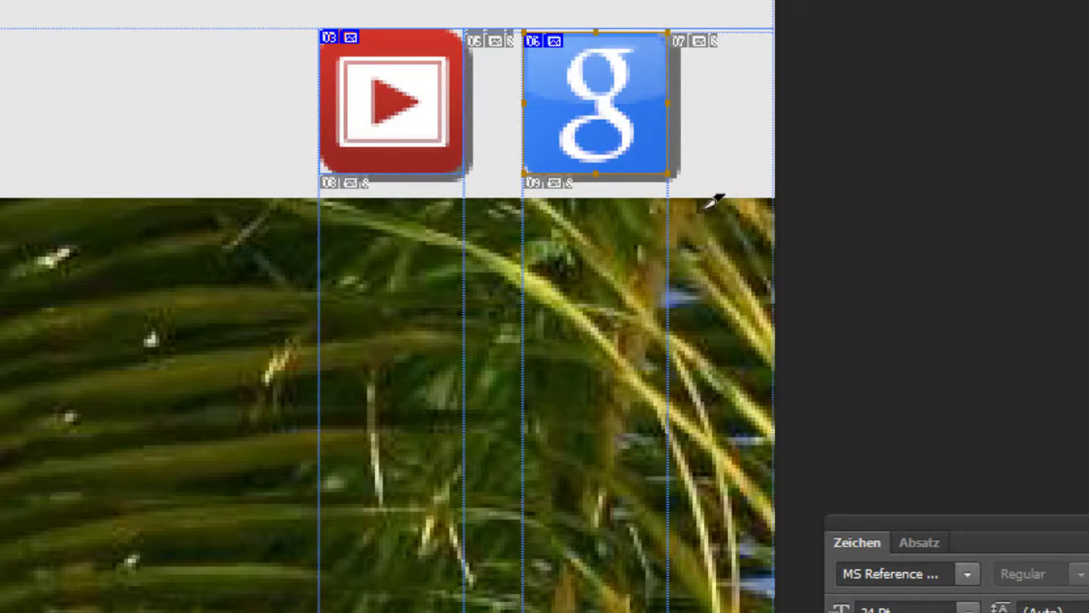
{"action": "double_click", "coordinate": [608, 95]}
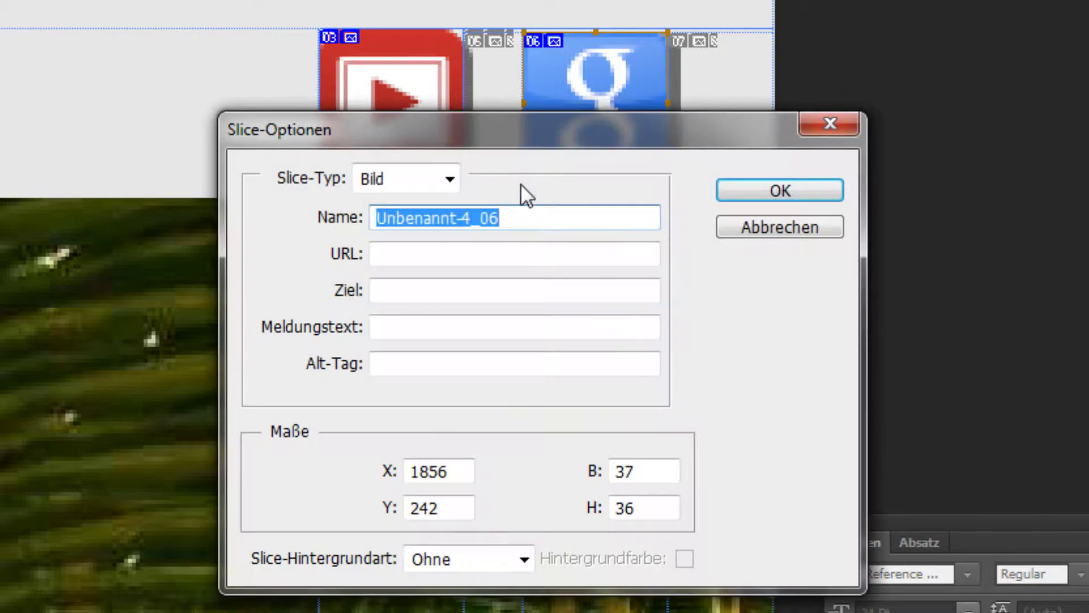
{"action": "type", "text": "we"}
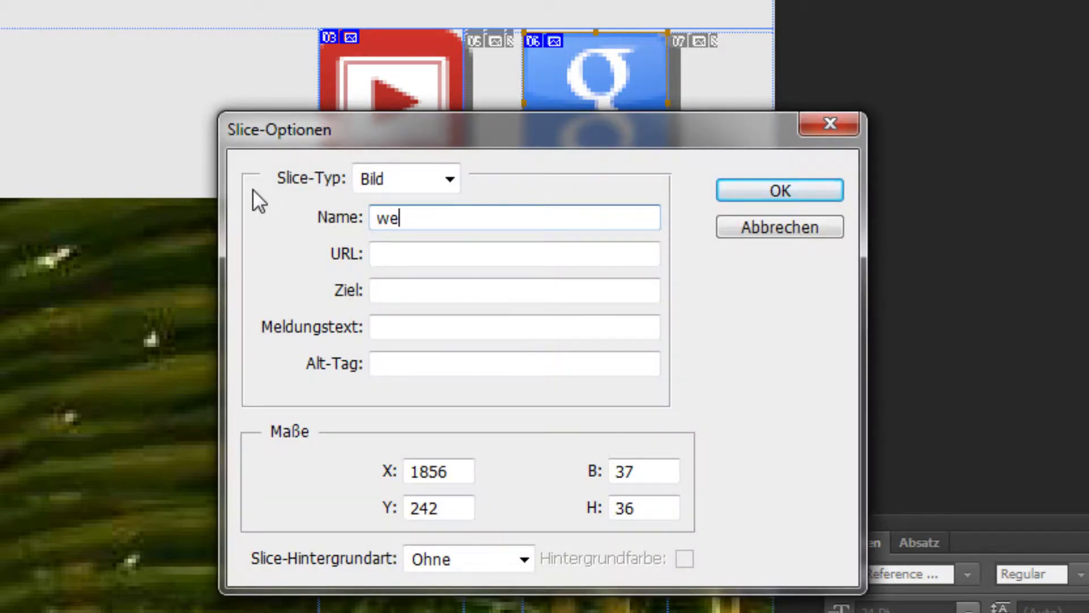
{"action": "type", "text": "bsite"}
{"action": "left_click", "coordinate": [423, 259]}
{"action": "key", "text": "ctrl+v"}
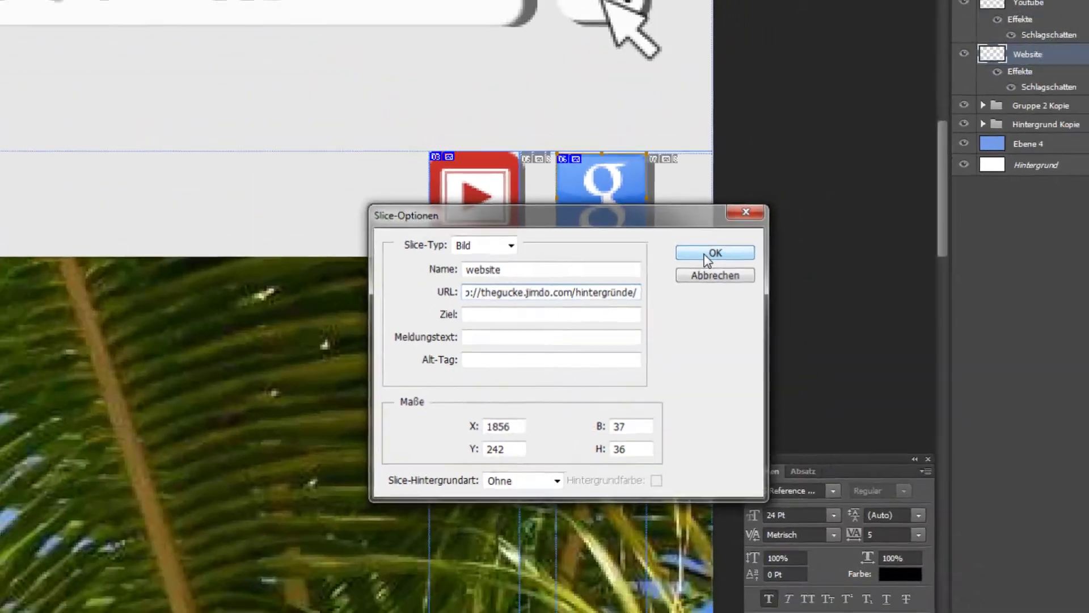
{"action": "left_click", "coordinate": [760, 191]}
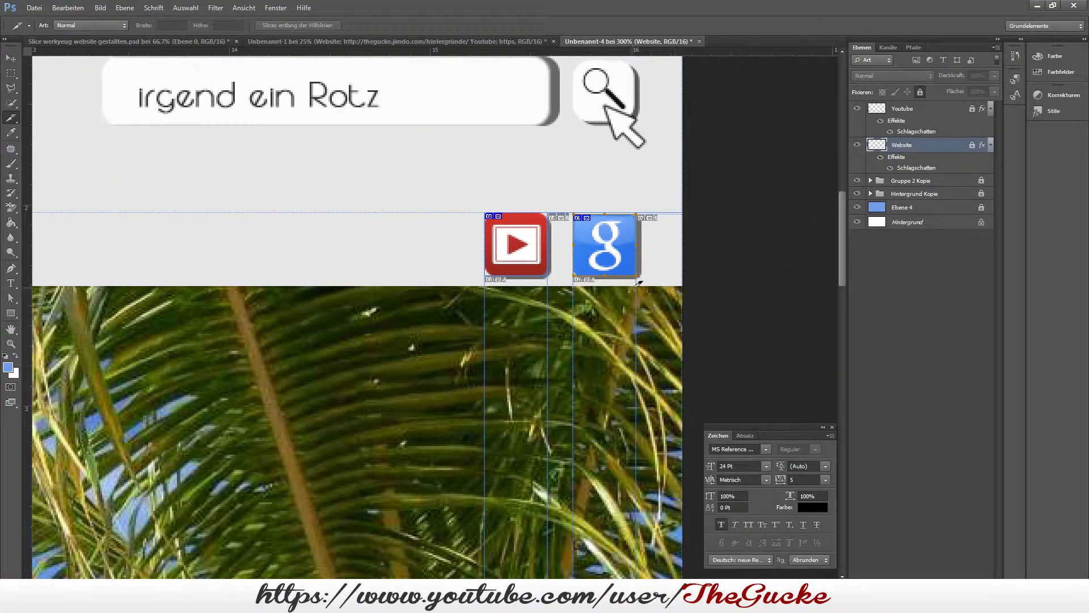
Step: Zoom out to the full layout and open Datei > Für Web speichern
{"action": "left_click", "coordinate": [578, 261], "text": "alt"}
{"action": "left_click", "coordinate": [579, 260], "text": "alt"}
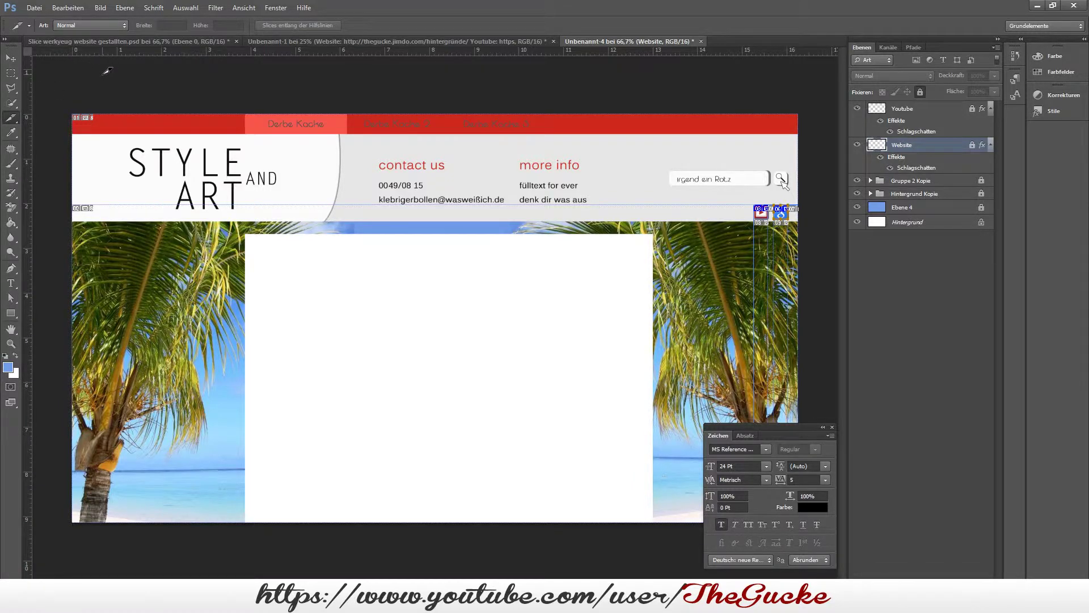
{"action": "left_click", "coordinate": [29, 8]}
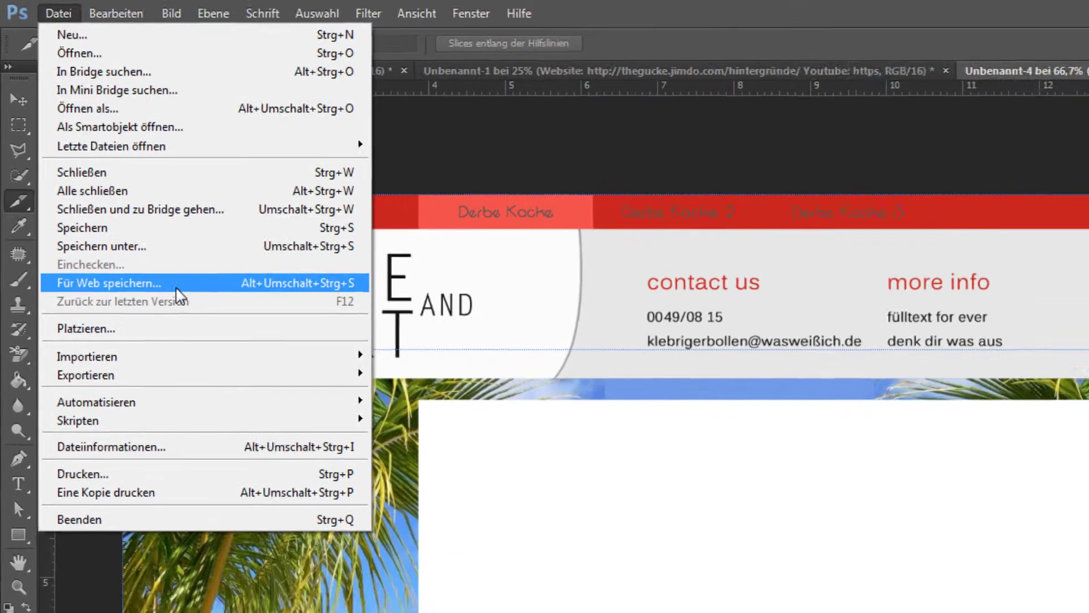
{"action": "left_click", "coordinate": [209, 335]}
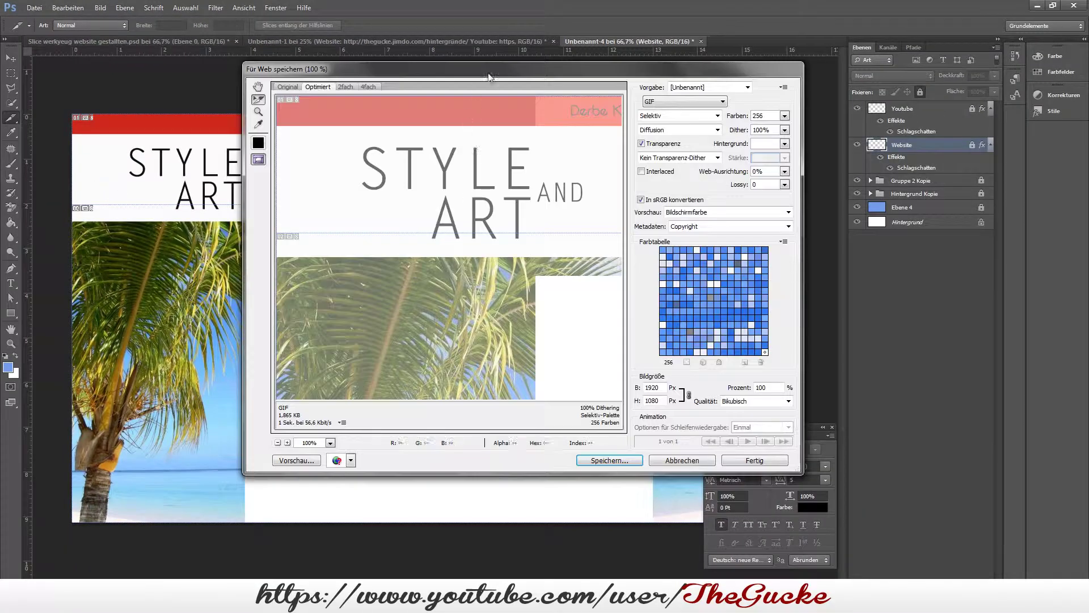
Step: Apply the GIF 128 Dithering preset, keep GIF format, and raise Farben to 256
{"action": "left_click_drag", "start_coordinate": [502, 79], "coordinate": [605, 94]}
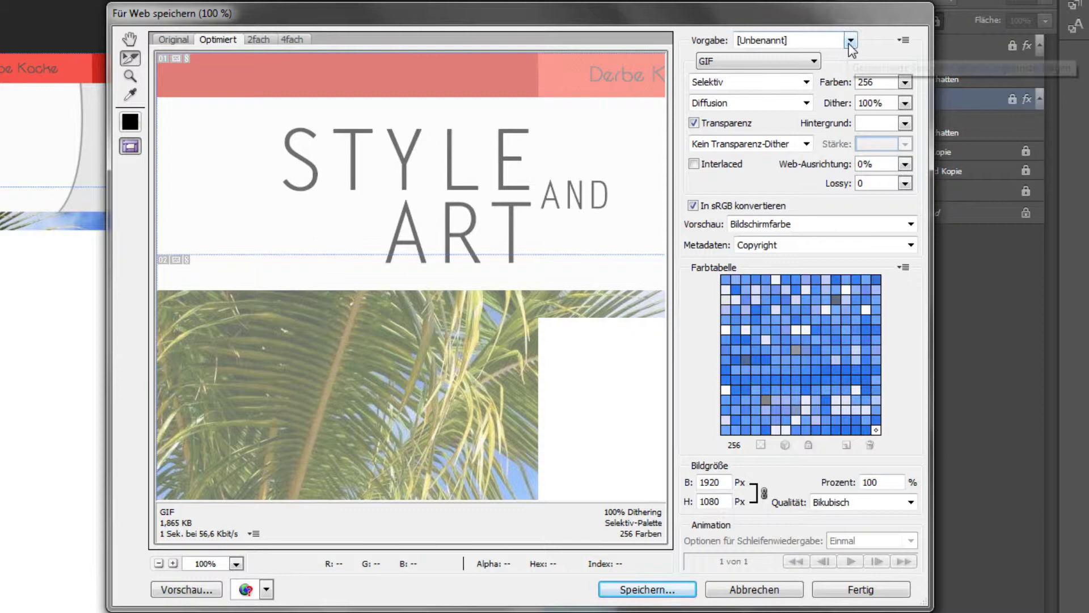
{"action": "left_click", "coordinate": [851, 41]}
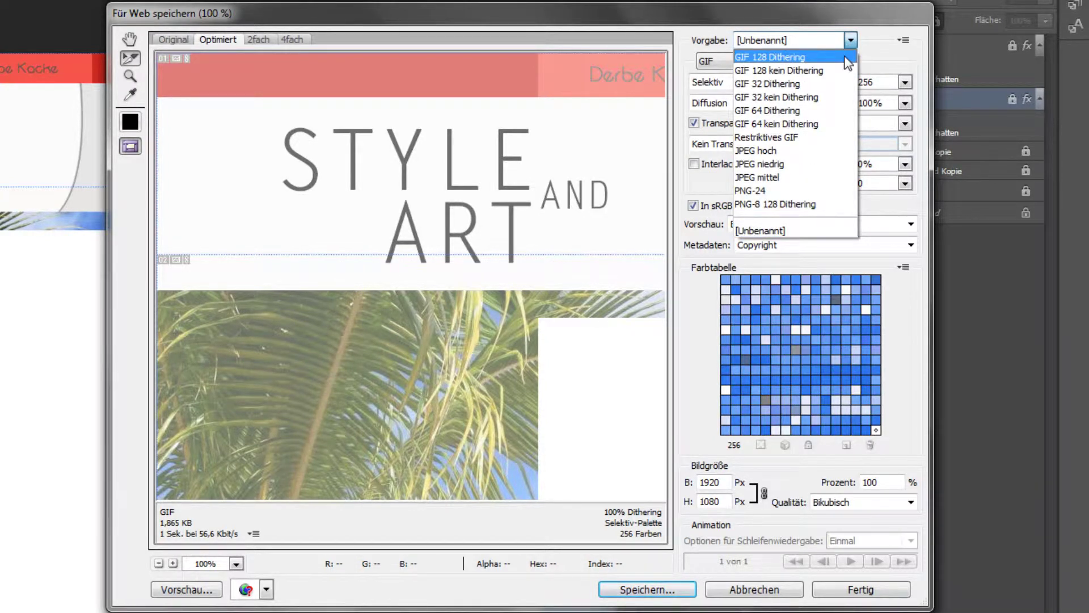
{"action": "left_click", "coordinate": [844, 57]}
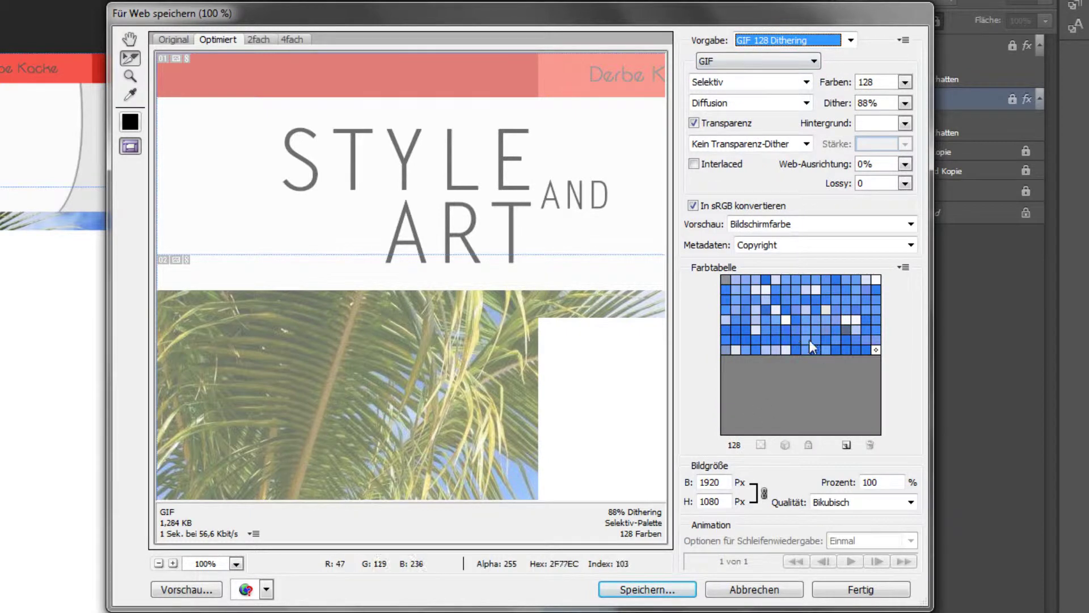
{"action": "left_click", "coordinate": [797, 64]}
{"action": "left_click", "coordinate": [794, 64]}
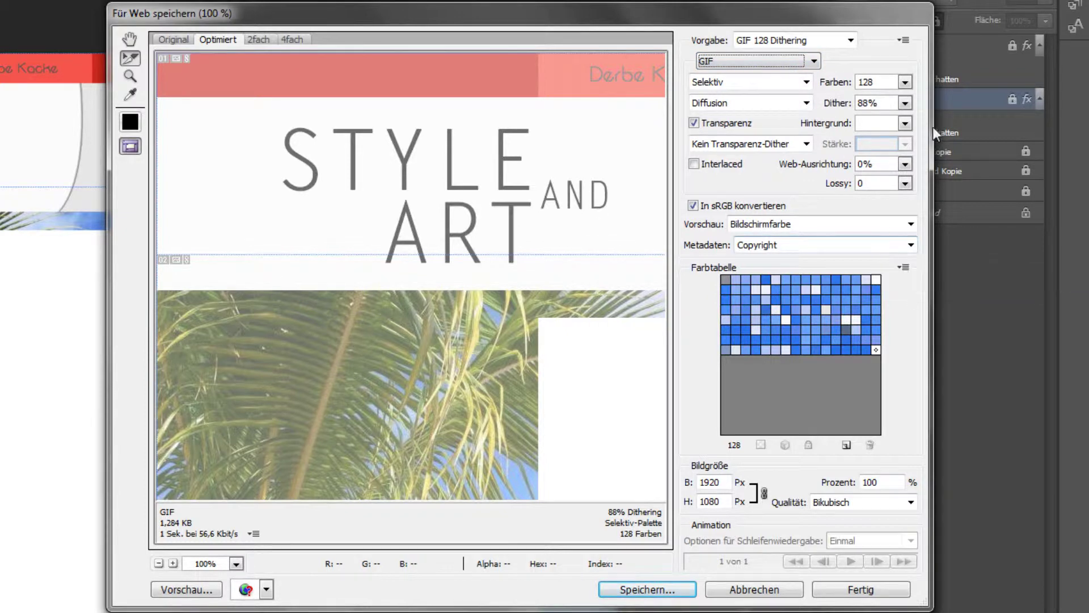
{"action": "left_click", "coordinate": [904, 82]}
{"action": "left_click", "coordinate": [867, 228]}
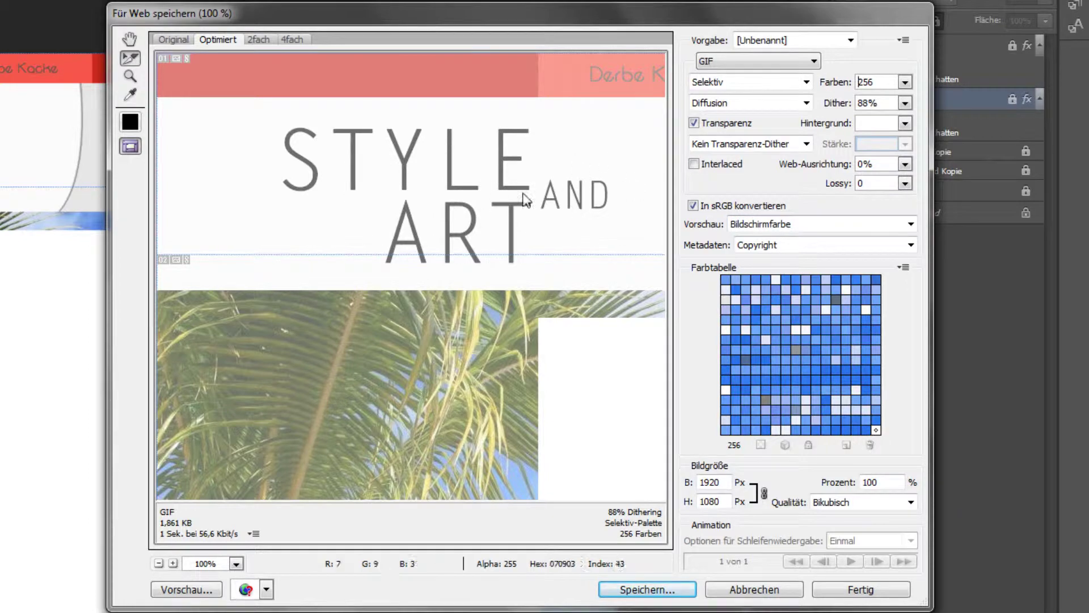
{"action": "scroll", "coordinate": [406, 267], "scroll_direction": "down", "scroll_amount": 3}
{"action": "scroll", "coordinate": [406, 267], "scroll_direction": "up", "scroll_amount": 3}
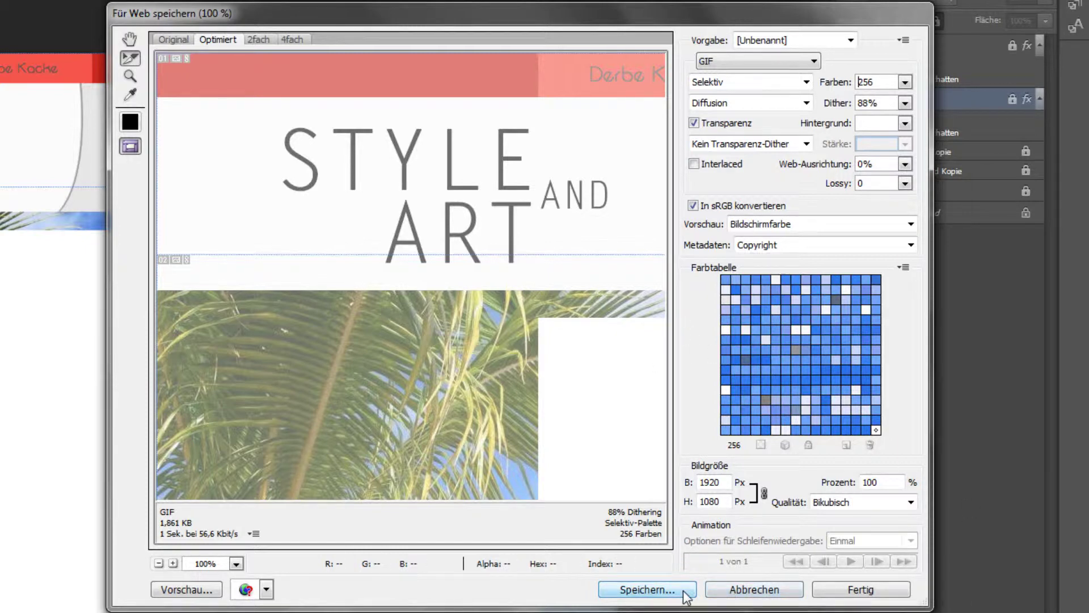
{"action": "left_click", "coordinate": [170, 591]}
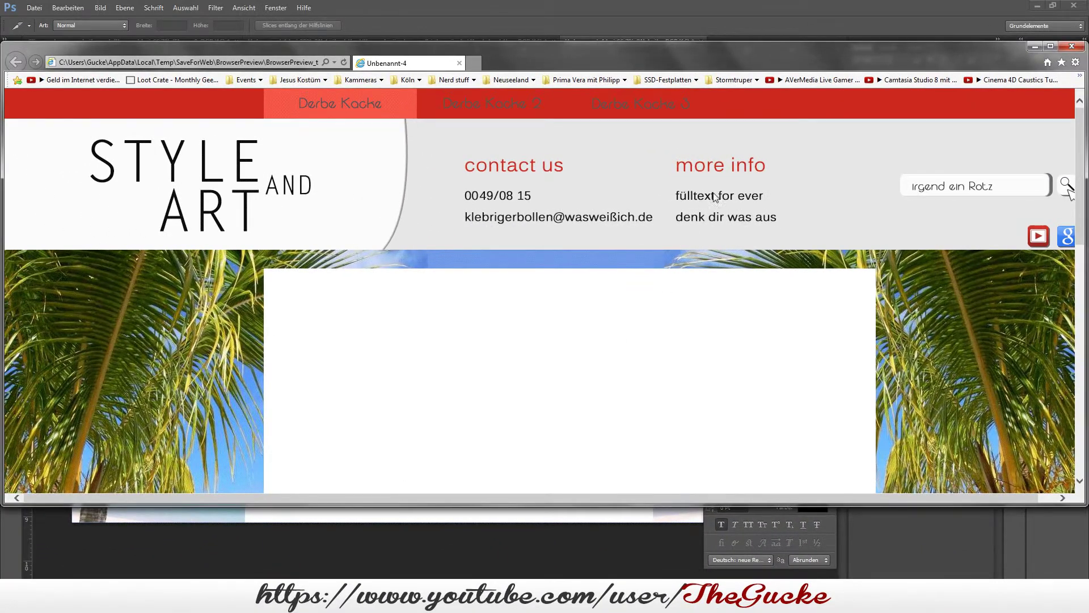
{"action": "scroll", "coordinate": [778, 238], "scroll_direction": "down", "scroll_amount": 2}
{"action": "scroll", "coordinate": [777, 238], "scroll_direction": "up", "scroll_amount": 2}
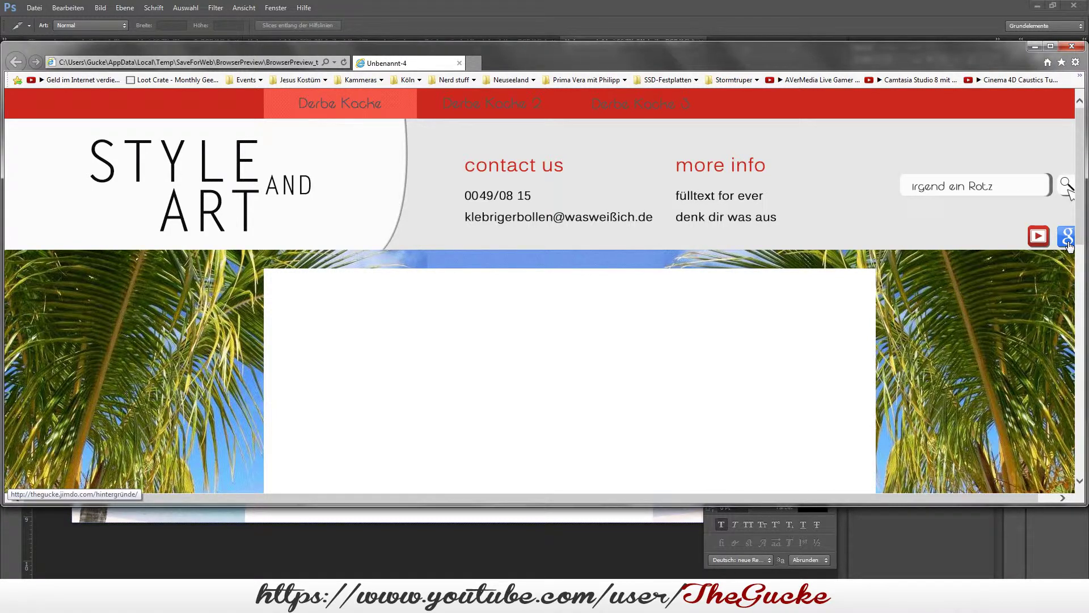
Step: Save to the Desktop as Website-tutorial.html using HTML und Bilder and Alle Slices
{"action": "left_click", "coordinate": [1071, 47]}
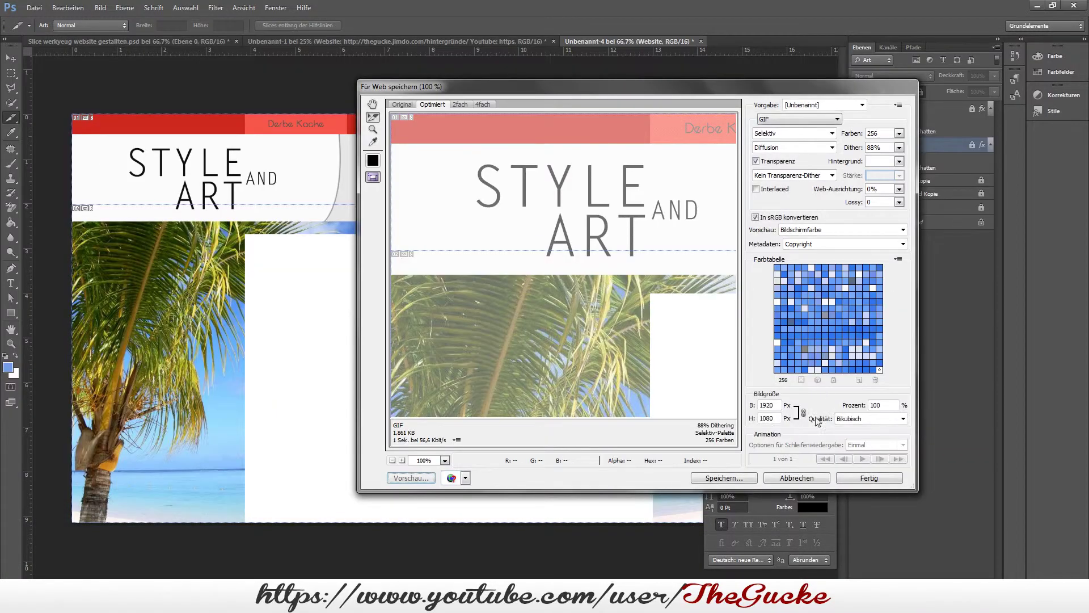
{"action": "left_click", "coordinate": [752, 478]}
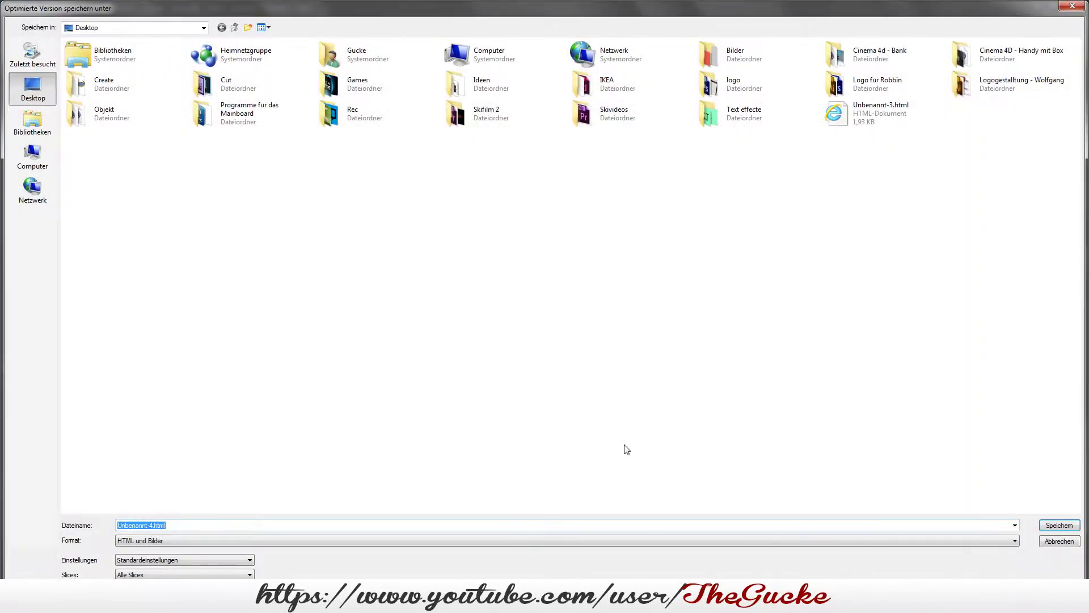
{"action": "left_click_drag", "start_coordinate": [150, 524], "coordinate": [68, 515]}
{"action": "type", "text": "Website tutoriual"}
{"action": "left_click", "coordinate": [136, 543]}
{"action": "left_click", "coordinate": [137, 542]}
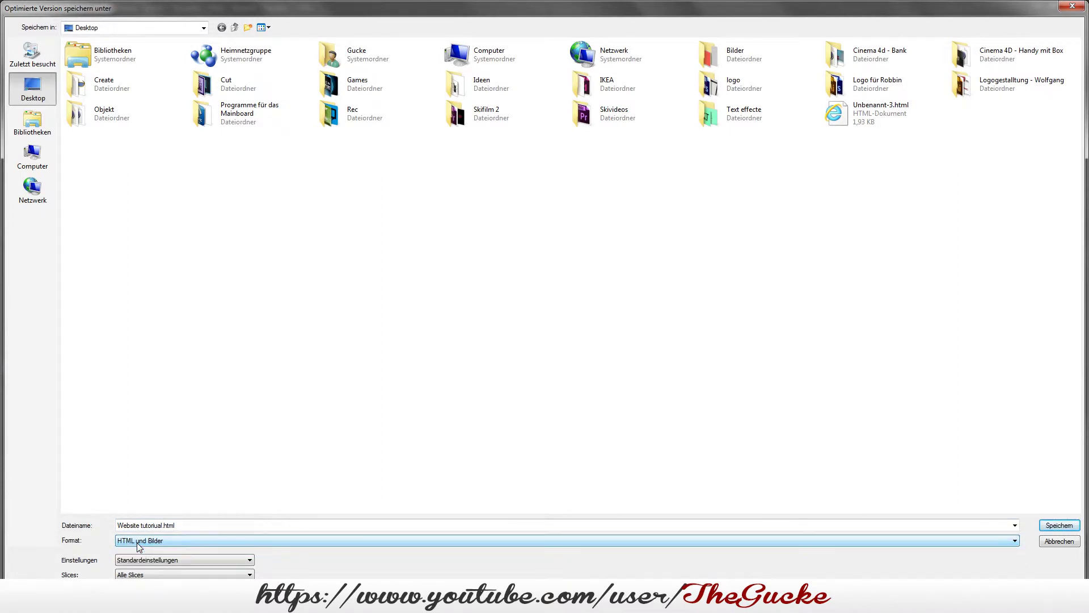
{"action": "left_click", "coordinate": [152, 575]}
{"action": "left_click", "coordinate": [1058, 525]}
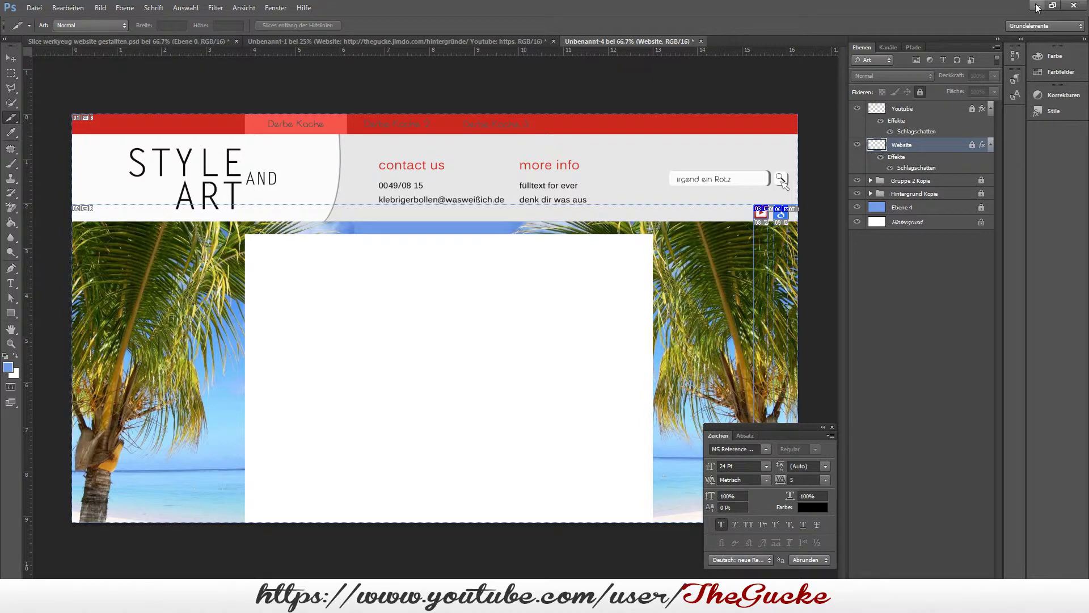
Step: Minimize Photoshop and open Website-tutorial.html from the desktop in Internet Explorer
{"action": "left_click", "coordinate": [1037, 5]}
{"action": "left_click", "coordinate": [839, 160]}
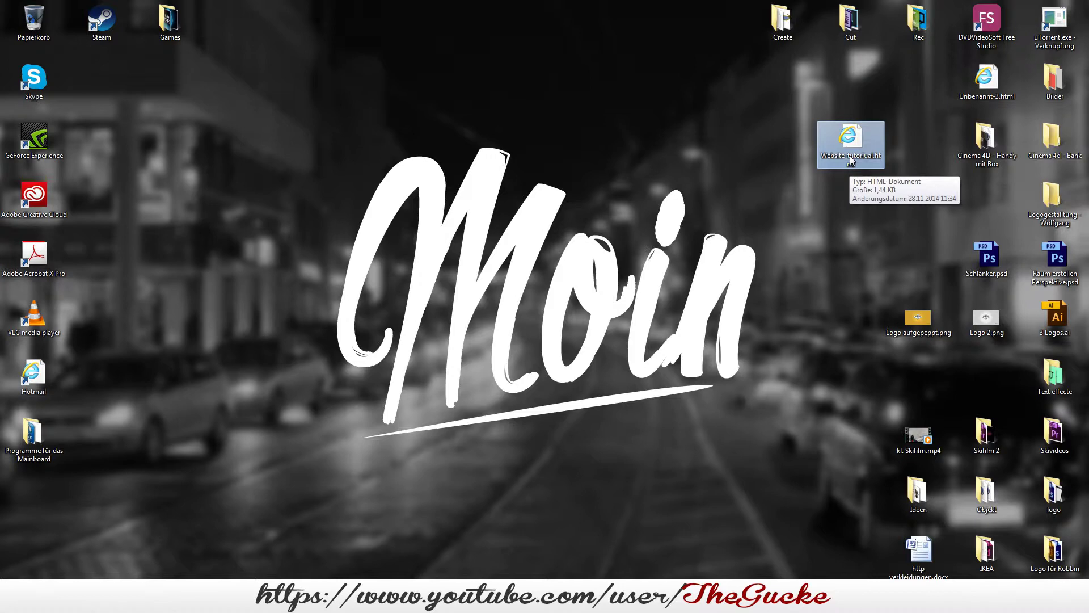
{"action": "left_click_drag", "start_coordinate": [850, 160], "coordinate": [730, 148]}
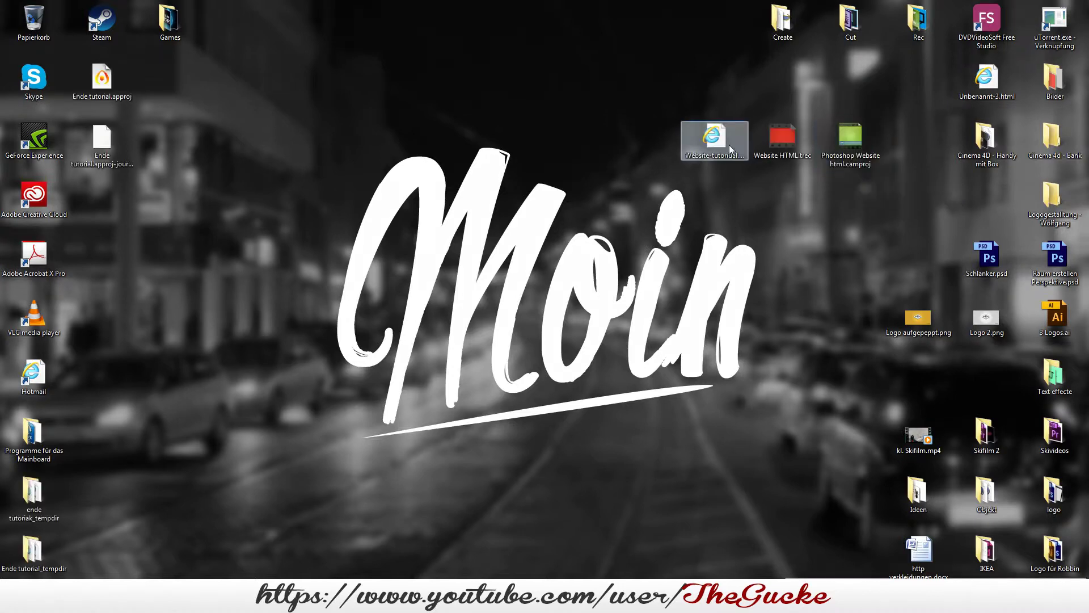
{"action": "double_click", "coordinate": [729, 146]}
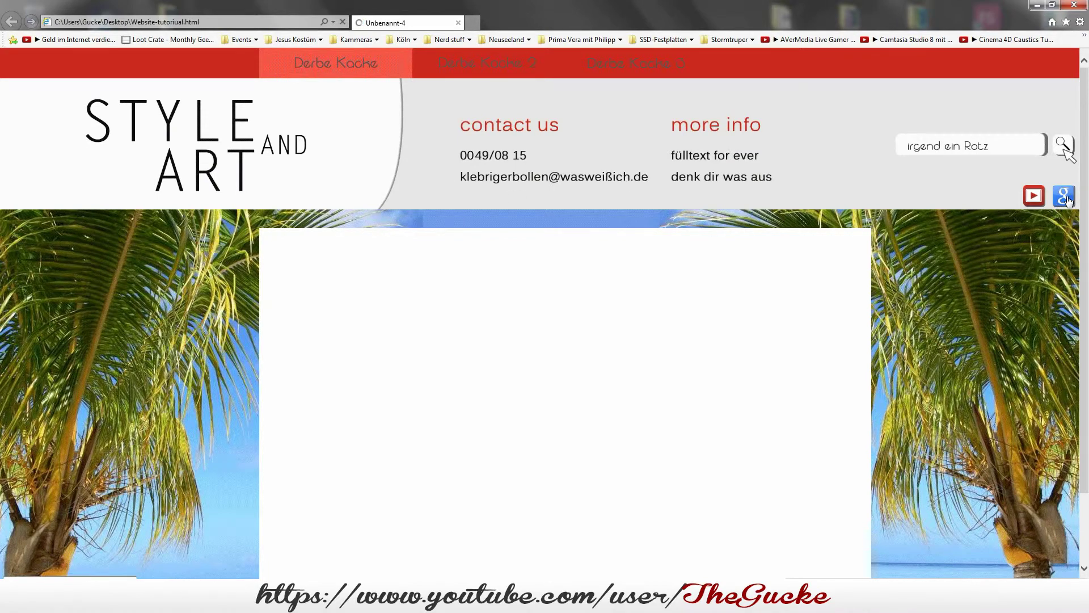
Step: Check the Hintergründe page, go back and forward, then open the site's DESIGNS page
{"action": "scroll", "coordinate": [709, 283], "scroll_direction": "down", "scroll_amount": 5}
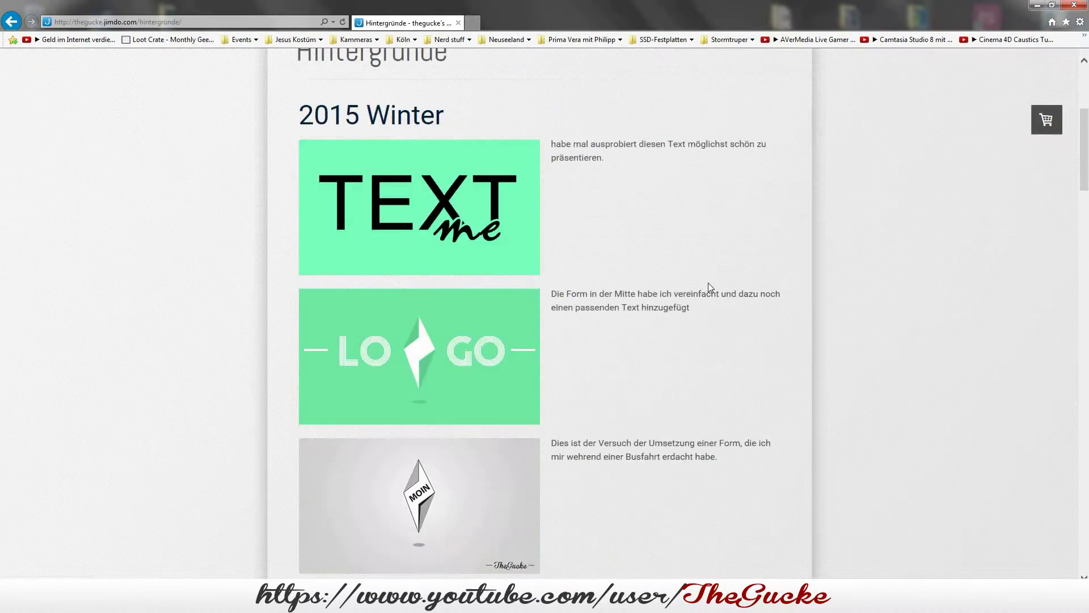
{"action": "scroll", "coordinate": [717, 300], "scroll_direction": "down", "scroll_amount": 5}
{"action": "scroll", "coordinate": [718, 303], "scroll_direction": "up", "scroll_amount": 7}
{"action": "scroll", "coordinate": [716, 301], "scroll_direction": "up", "scroll_amount": 2}
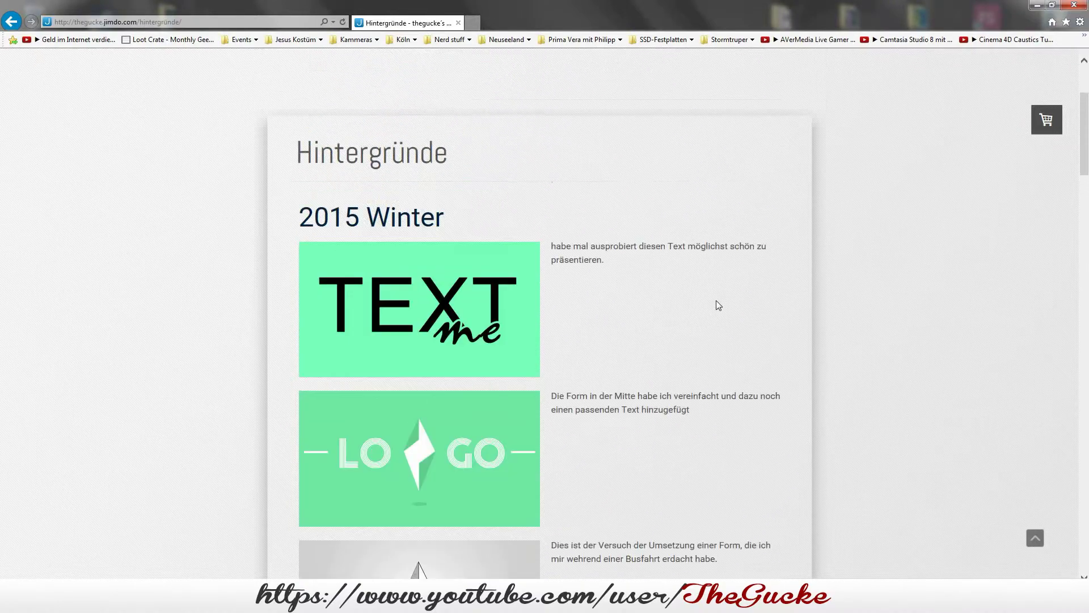
{"action": "scroll", "coordinate": [716, 301], "scroll_direction": "up", "scroll_amount": 3}
{"action": "key", "text": "alt+Left"}
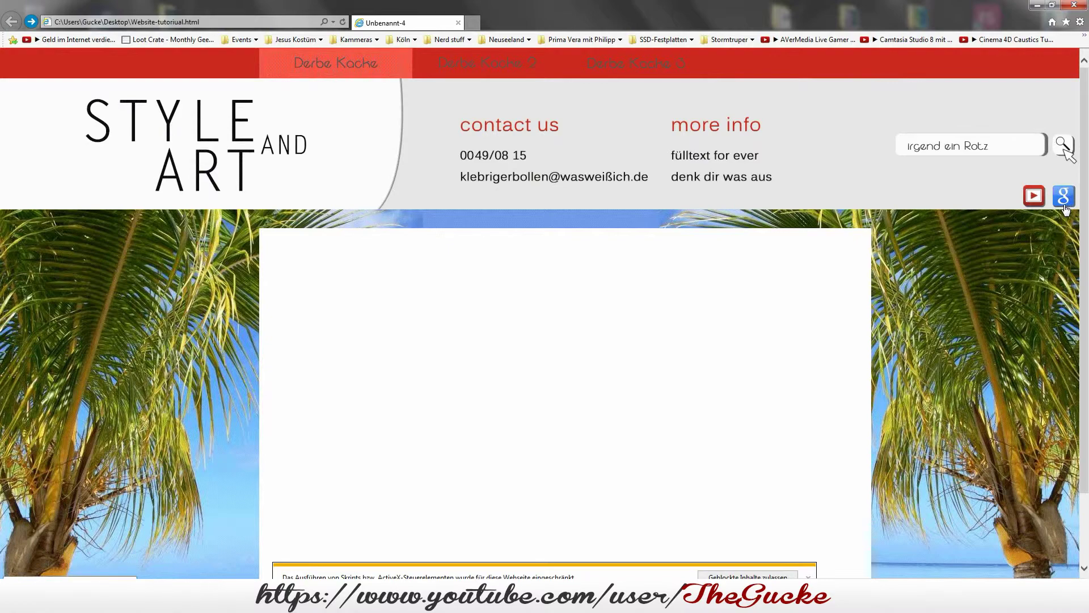
{"action": "key", "text": "alt+Right"}
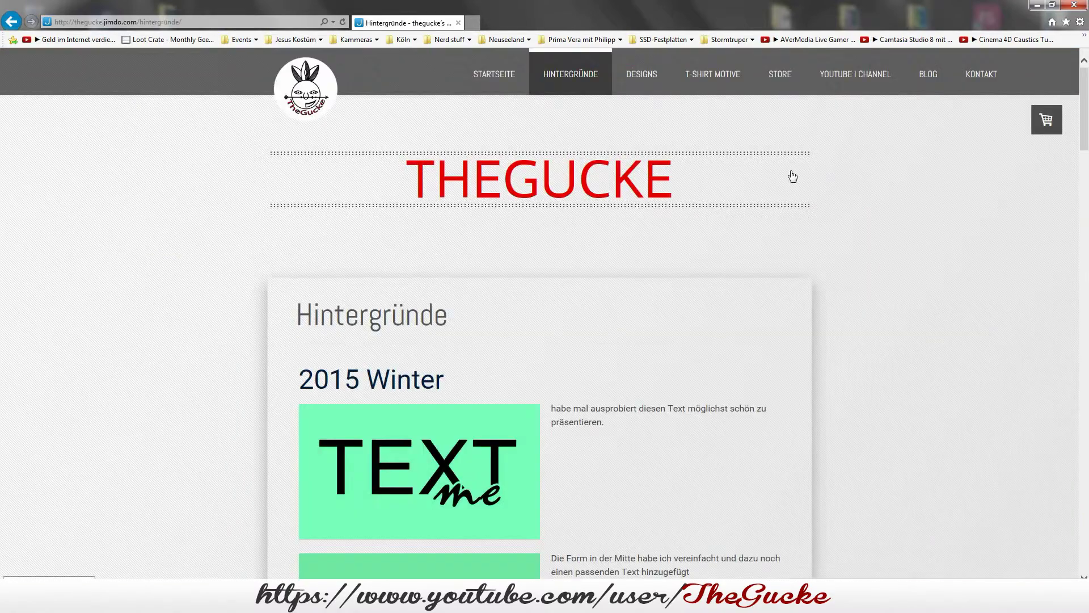
{"action": "left_click", "coordinate": [642, 74]}
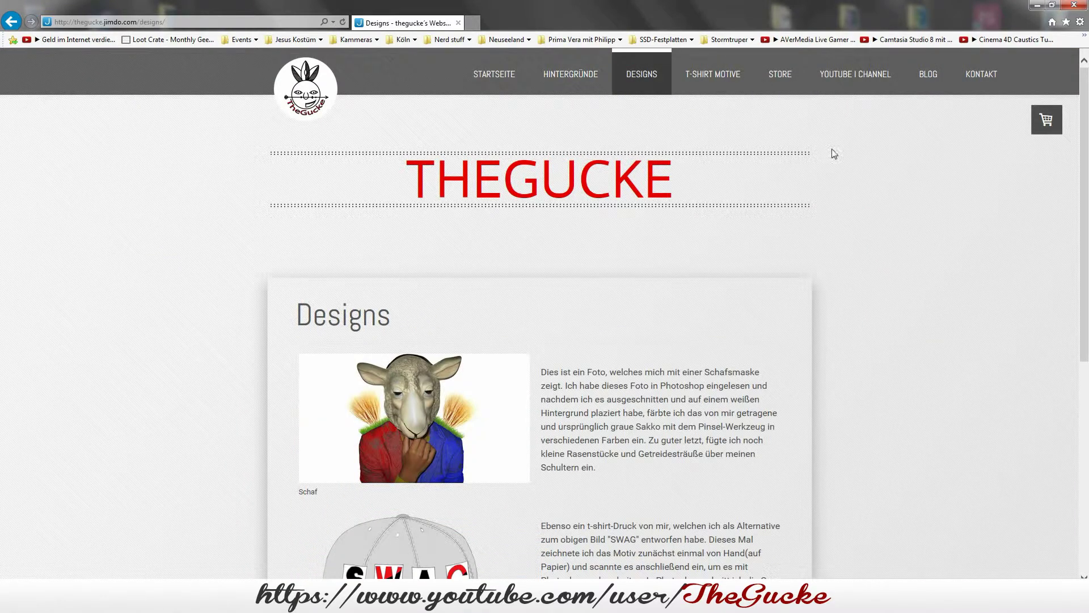